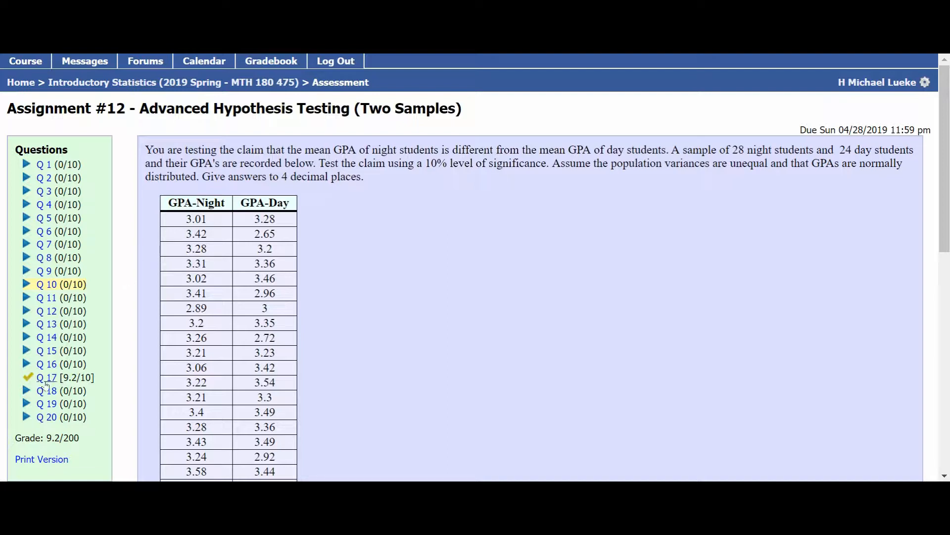
- Return to question 10, select the GPA-Night and GPA-Day data table, and switch to the spreadsheet
left_click(45, 380)
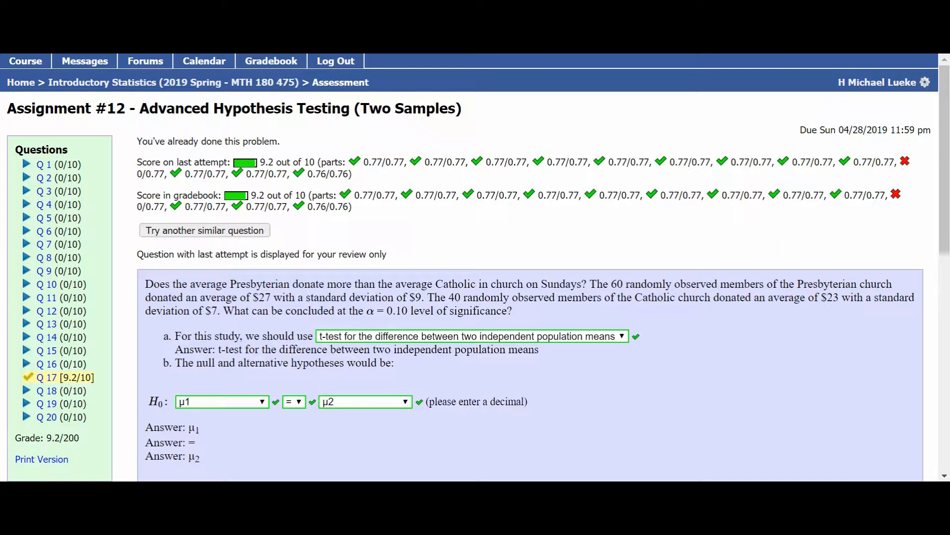
left_click(40, 283)
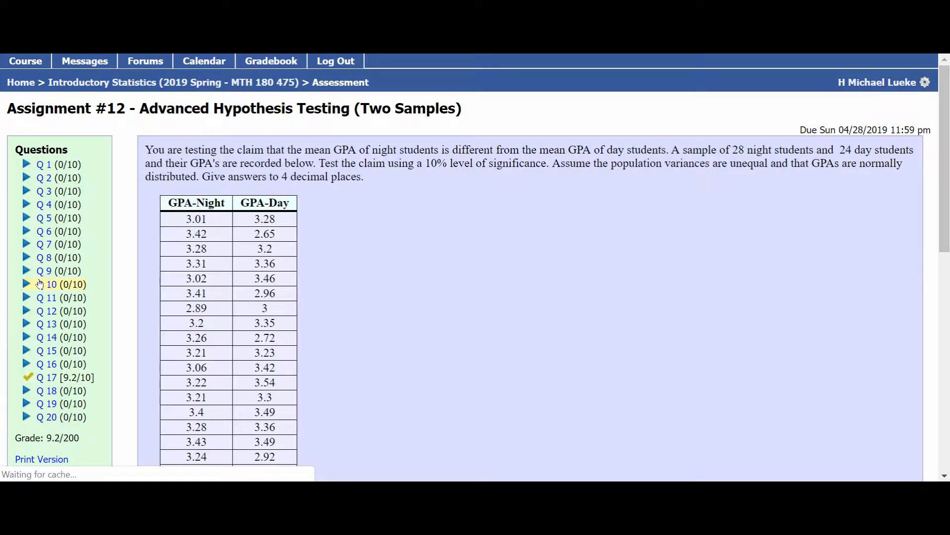
left_click(181, 221)
left_click_drag(181, 220, 344, 123)
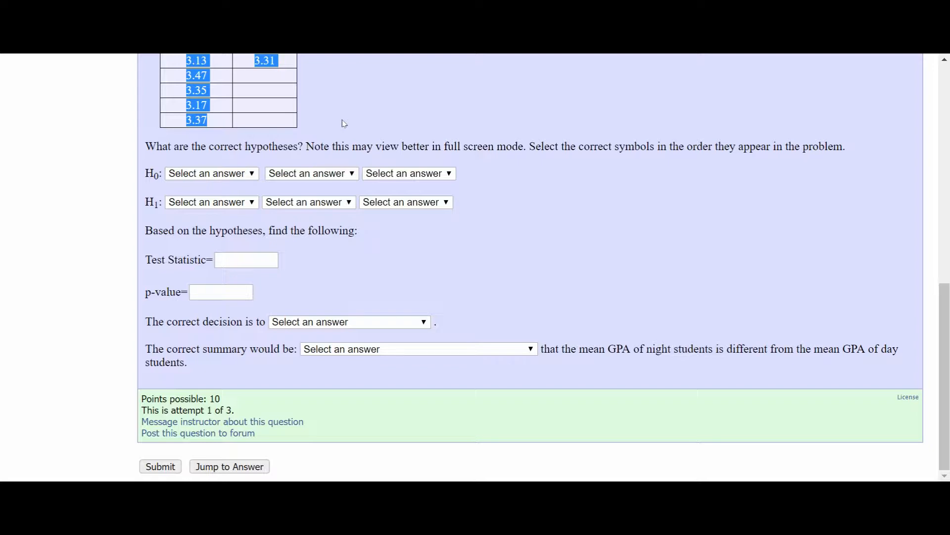
key("ctrl+Tab")
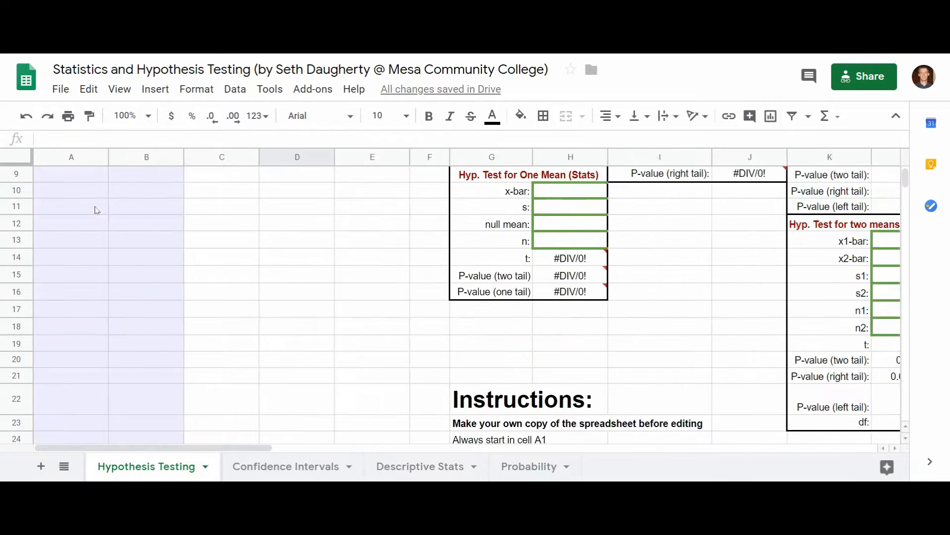
- Paste the copied table into cell A1 of the Hypothesis Testing sheet, then undo the paste
scroll(62, 179, "up", 1)
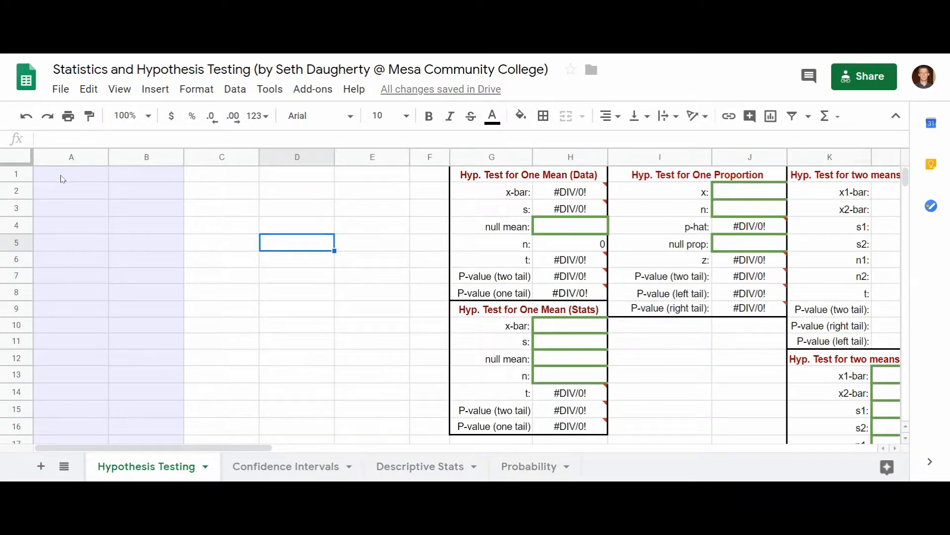
left_click(62, 179)
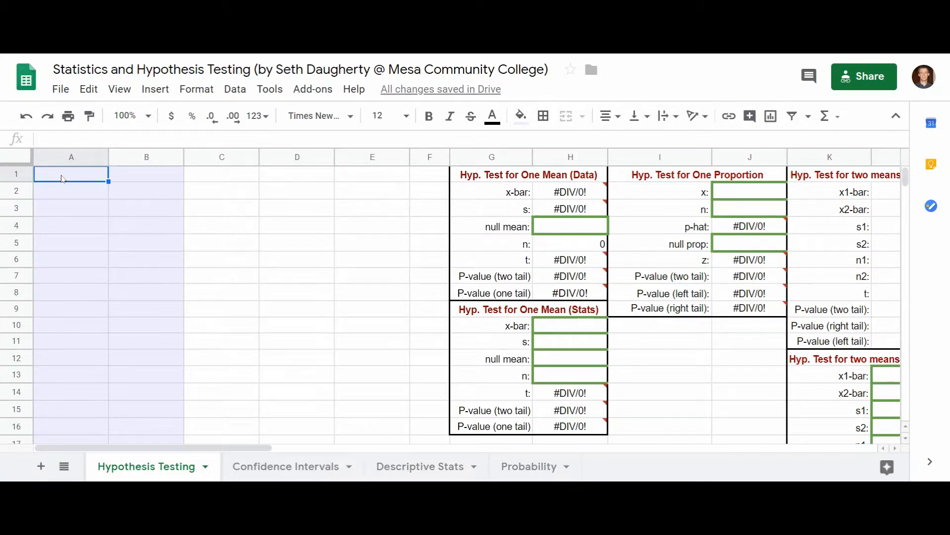
key("ctrl+v")
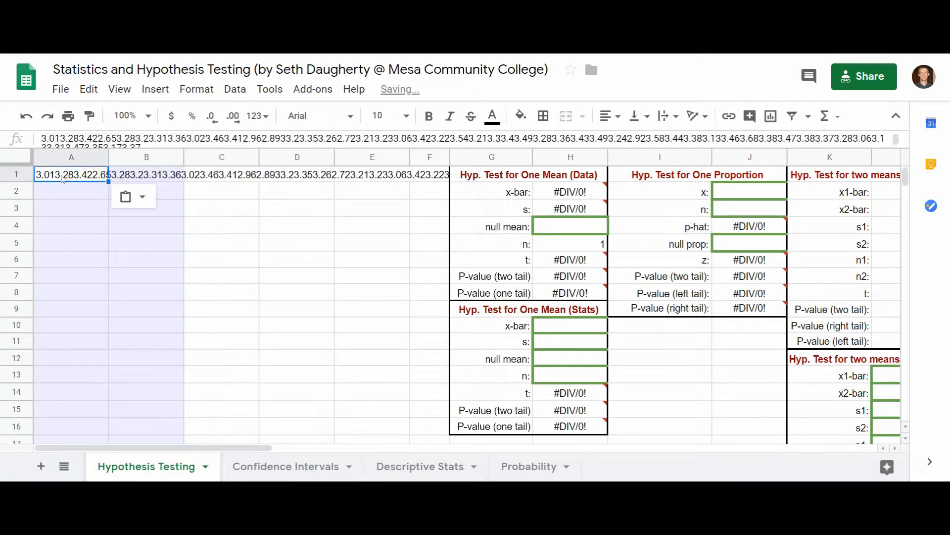
key("ctrl+z")
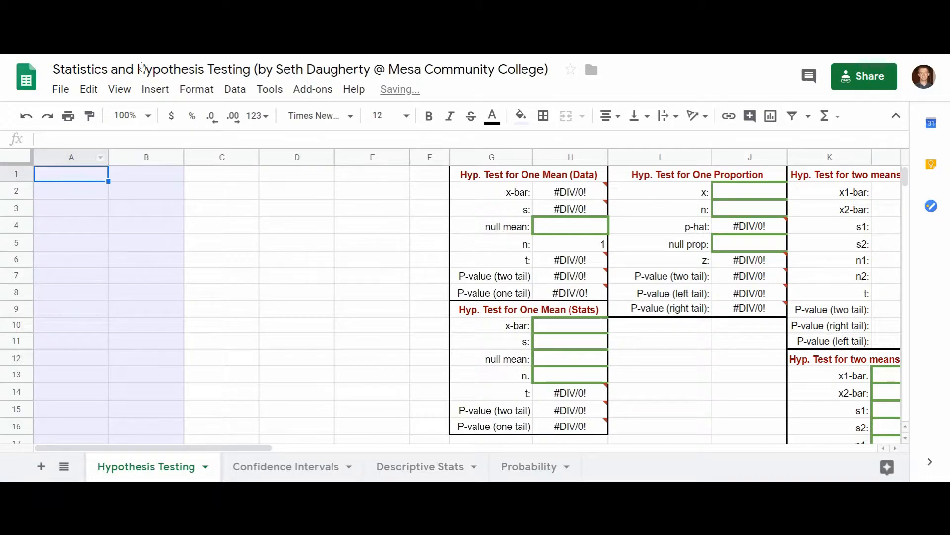
- Copy the GPA-Night and GPA-Day data again and paste it into cell A1 of the Hypothesis Testing sheet
left_click(158, 44)
scroll(186, 198, "up", 10)
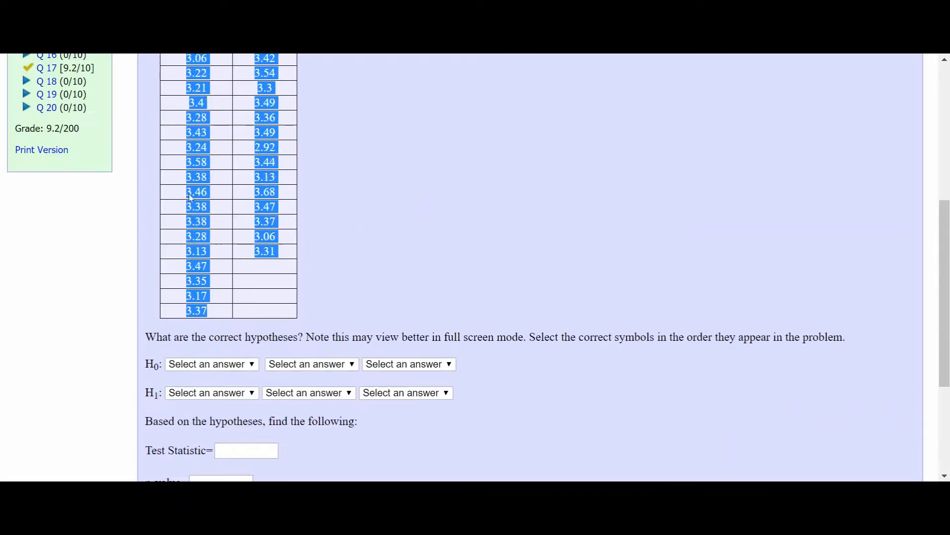
left_click_drag(152, 212, 353, 344)
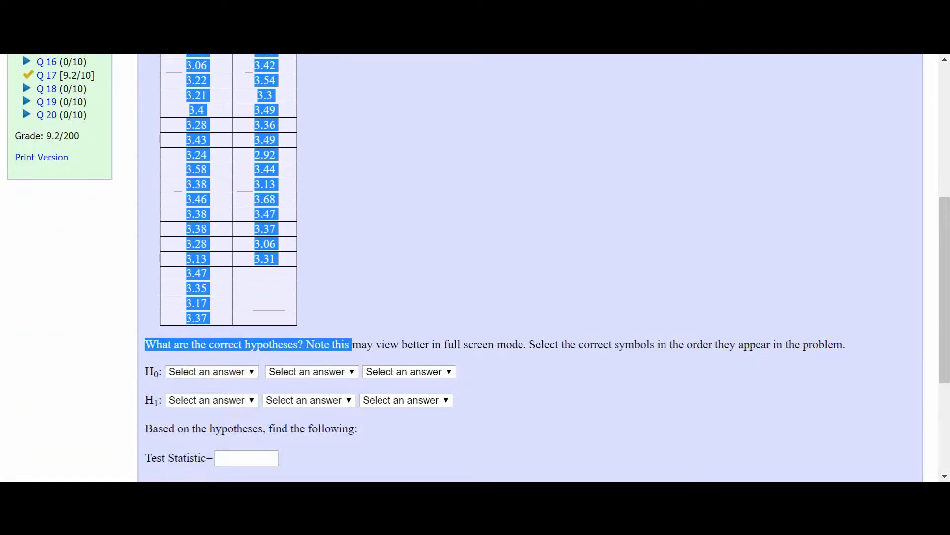
scroll(354, 342, "up", 5)
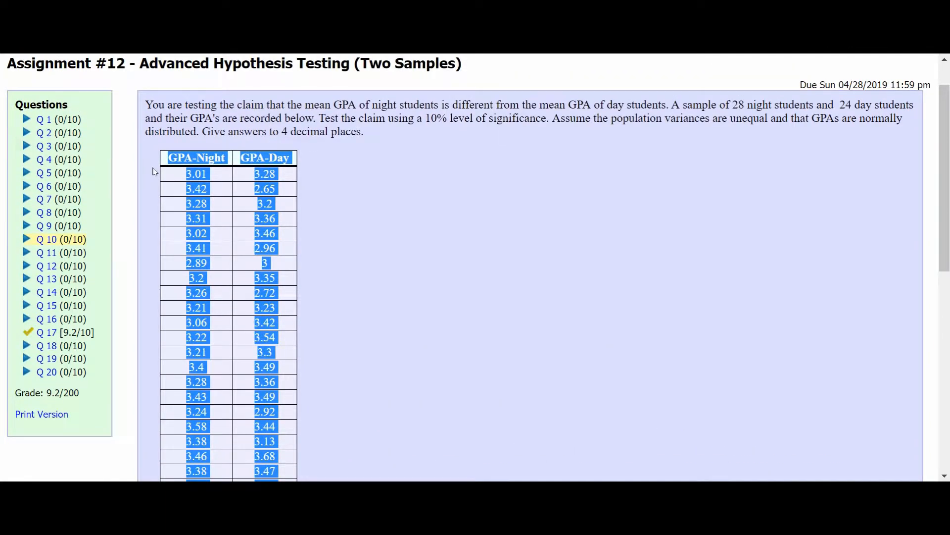
left_click(172, 177)
left_click_drag(172, 176, 283, 245)
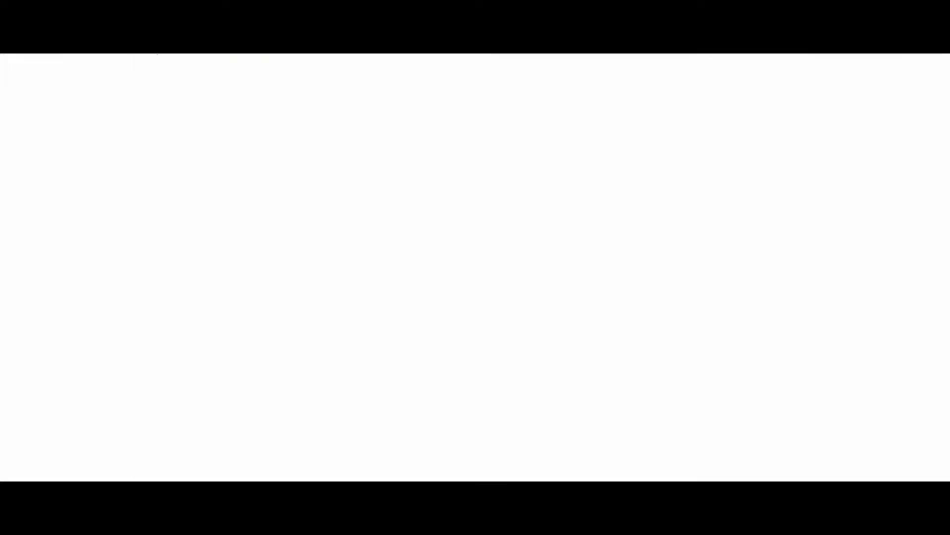
left_click(58, 179)
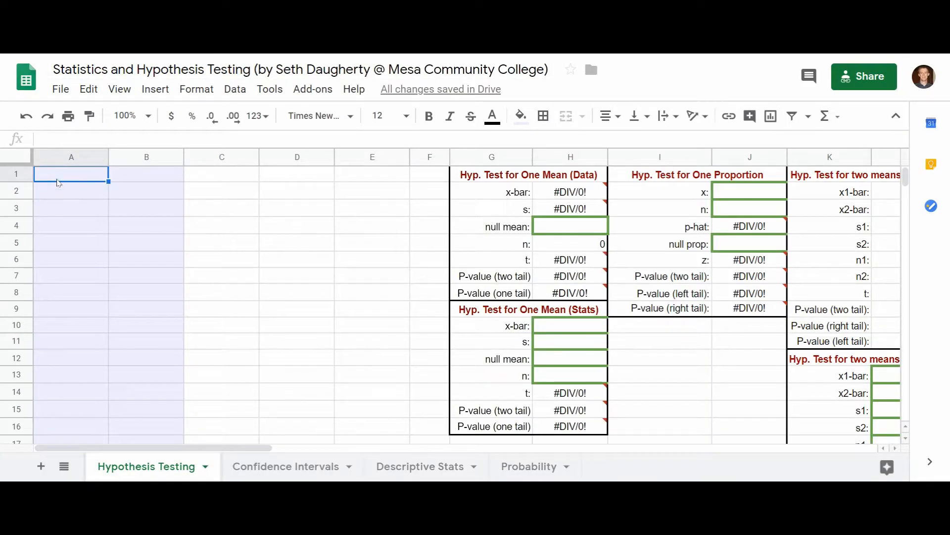
key("ctrl+v")
- Delete the stray question text pasted into row 30 below the data
scroll(105, 287, "down", 2)
scroll(105, 287, "down", 6)
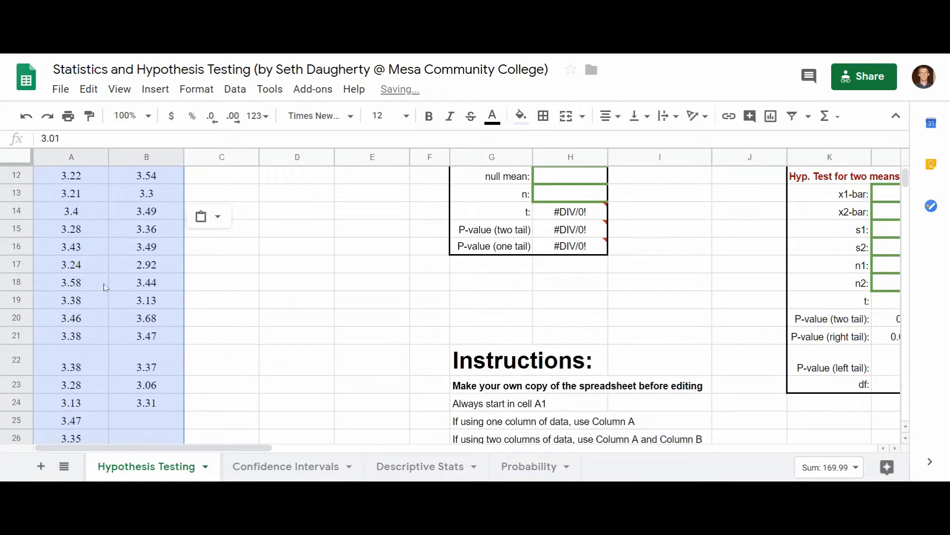
left_click_drag(148, 348, 59, 348)
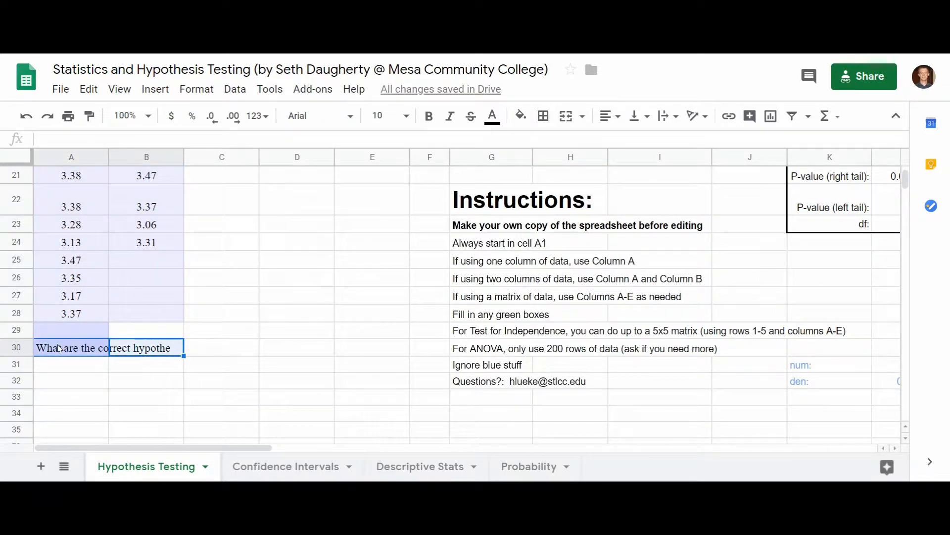
key("Delete")
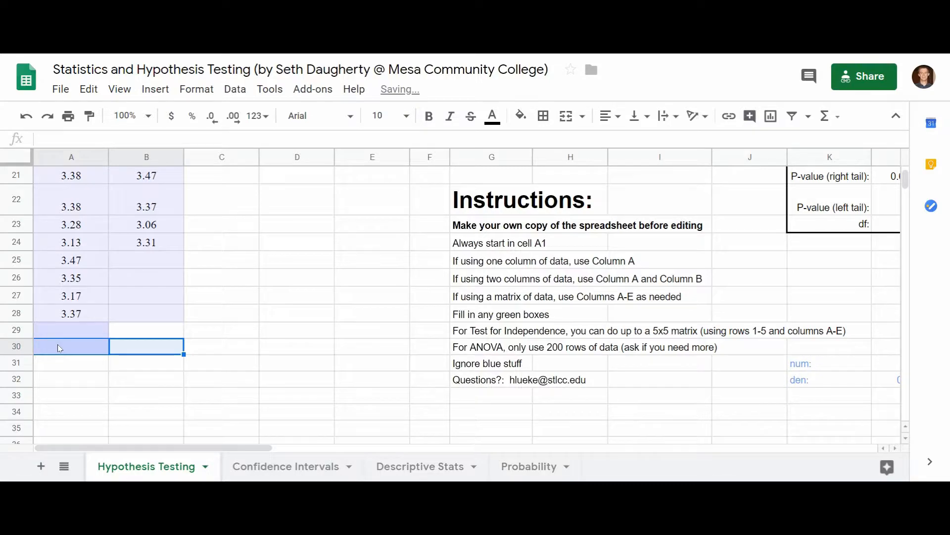
- Examine the two-means hypothesis test results computed from the pasted columns
scroll(59, 348, "up", 10)
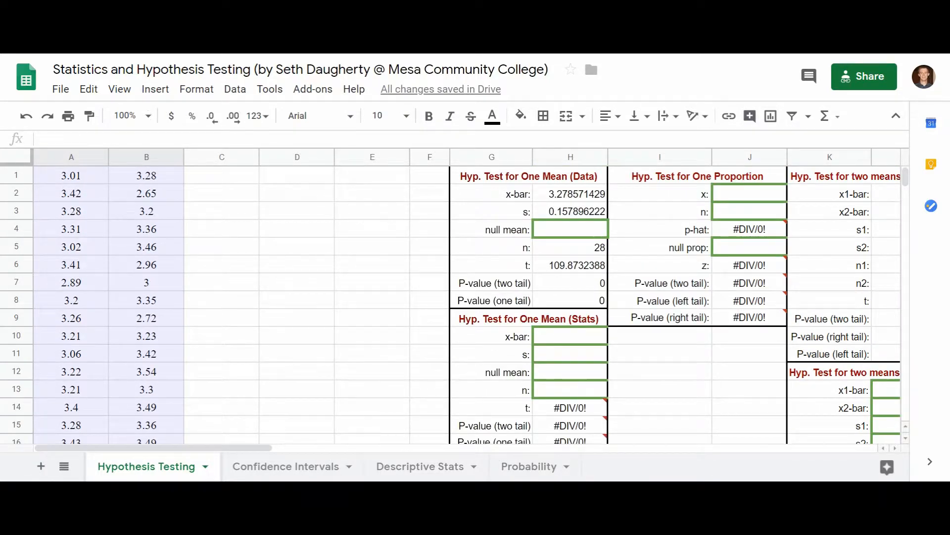
key("alt+Tab")
scroll(288, 200, "up", 8)
scroll(587, 328, "right", 5)
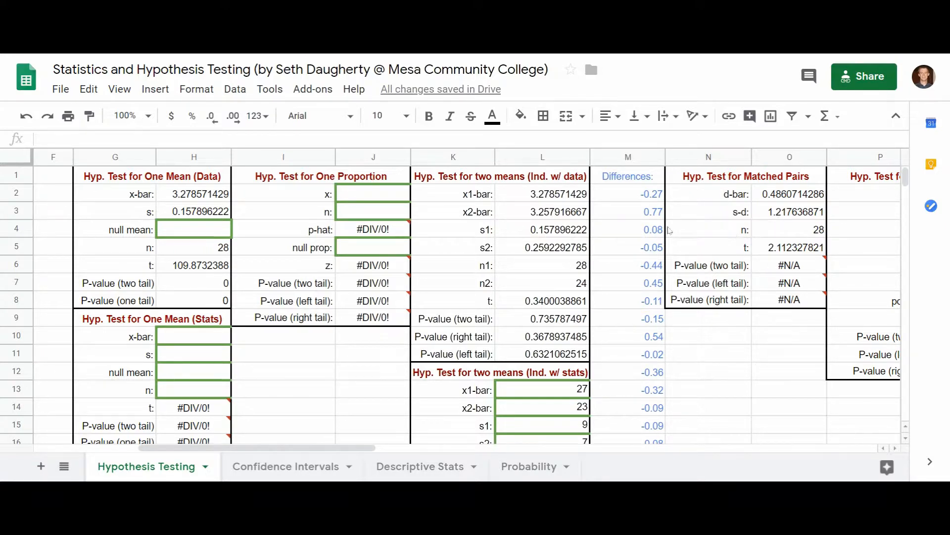
scroll(142, 260, "left", 10)
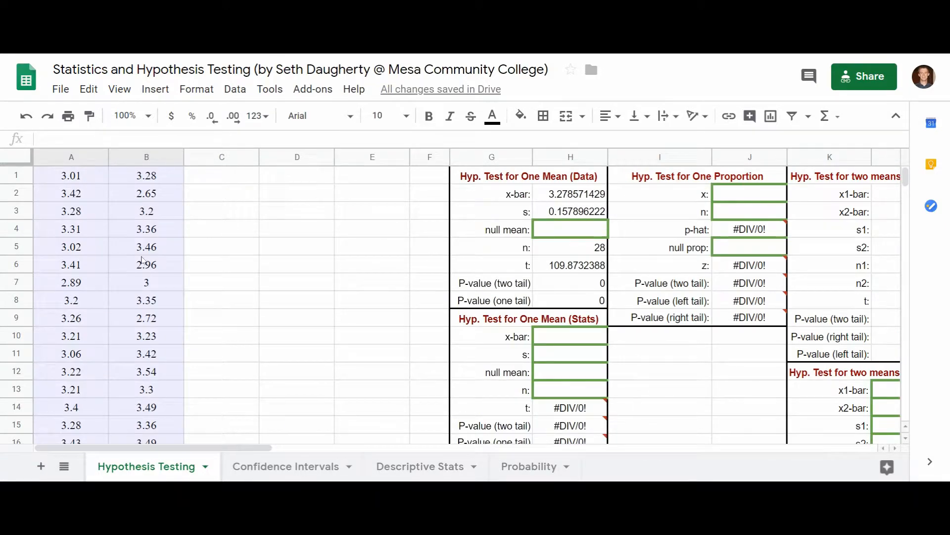
scroll(142, 260, "down", 4)
scroll(142, 260, "down", 1)
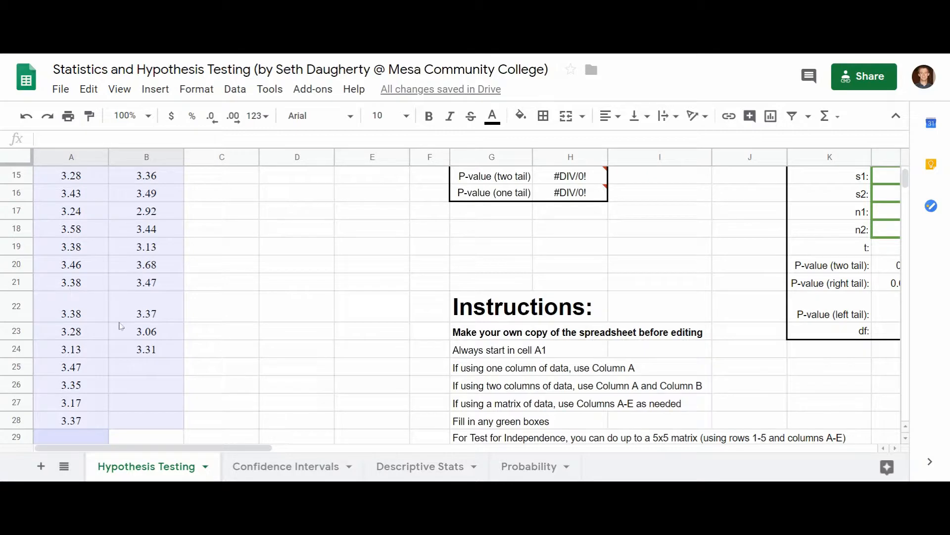
scroll(150, 362, "up", 4)
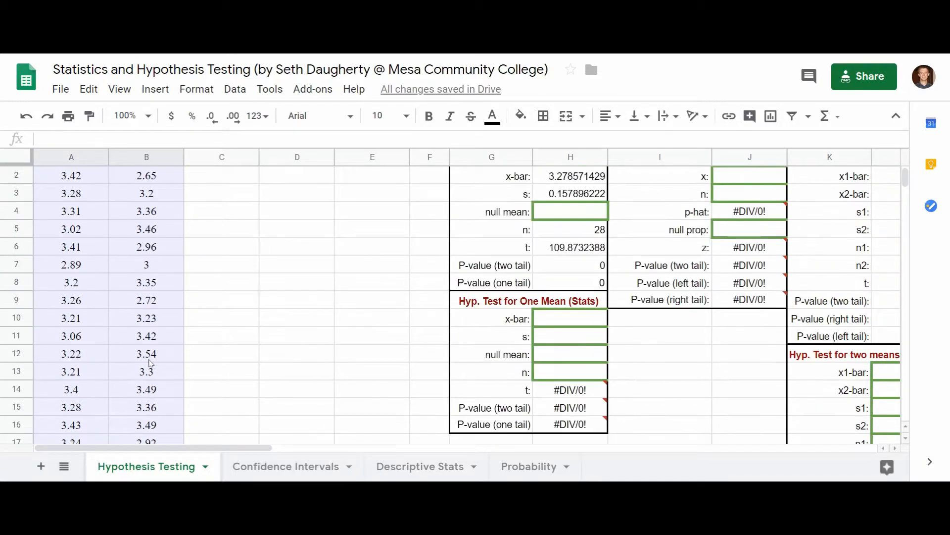
scroll(150, 361, "up", 1)
scroll(150, 361, "right", 6)
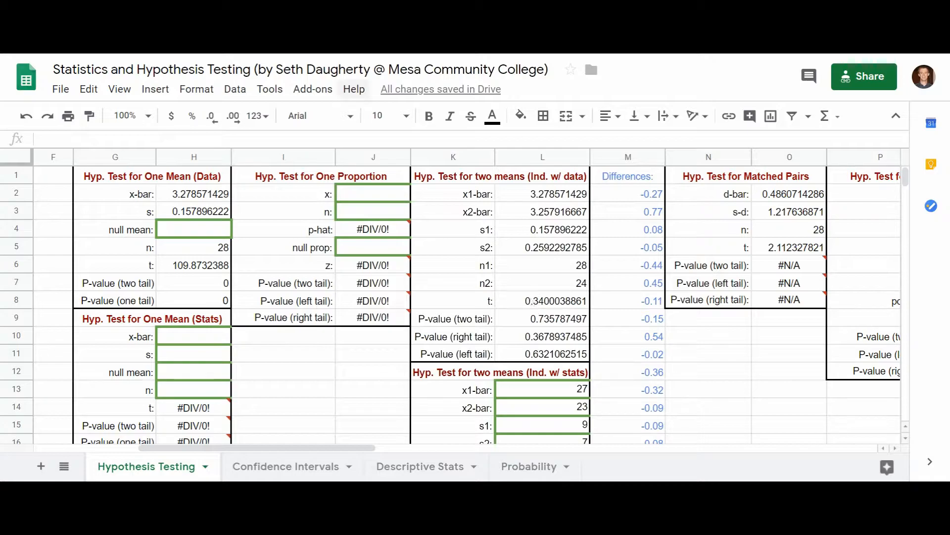
- Back in the question, set the null hypothesis H0 to μ1 = μ2
left_click(316, 25)
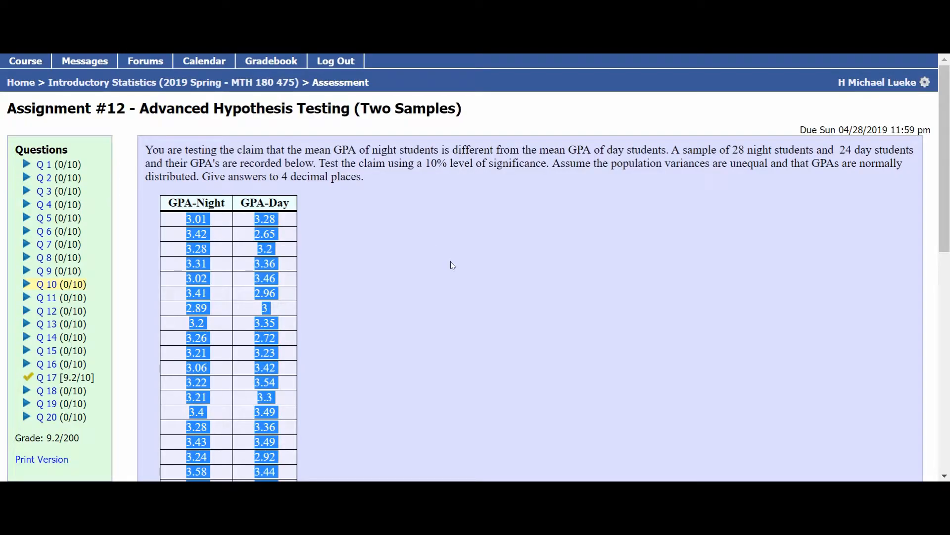
scroll(448, 146, "down", 7)
scroll(448, 146, "down", 2)
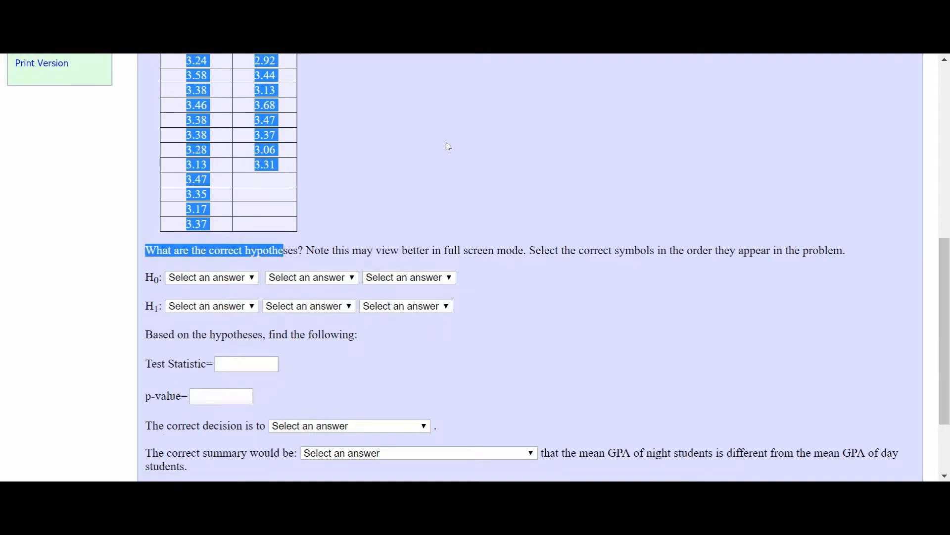
left_click(472, 194)
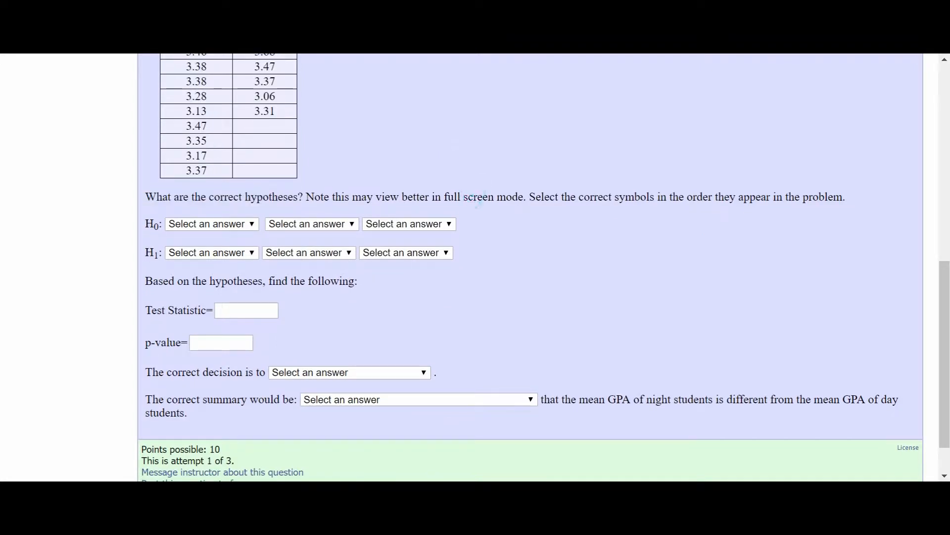
left_click(249, 225)
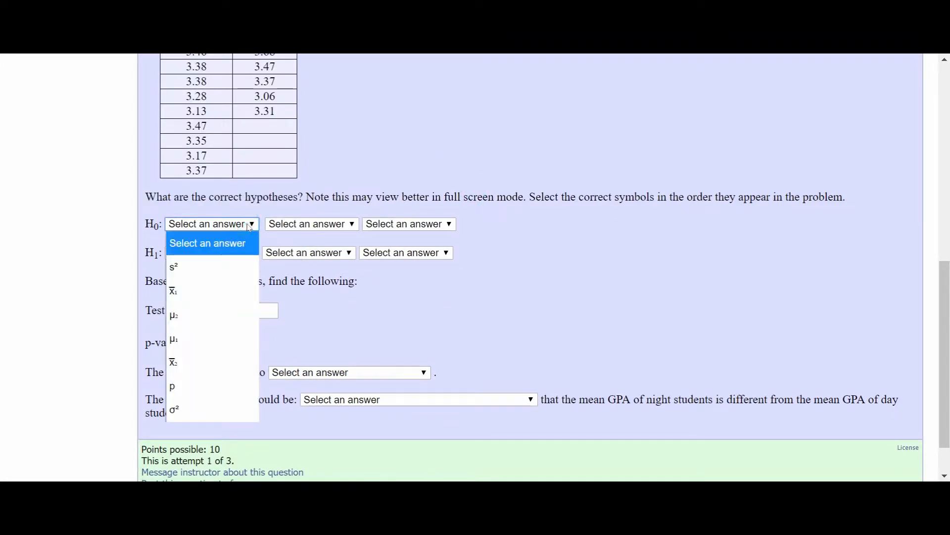
left_click(205, 340)
left_click(350, 226)
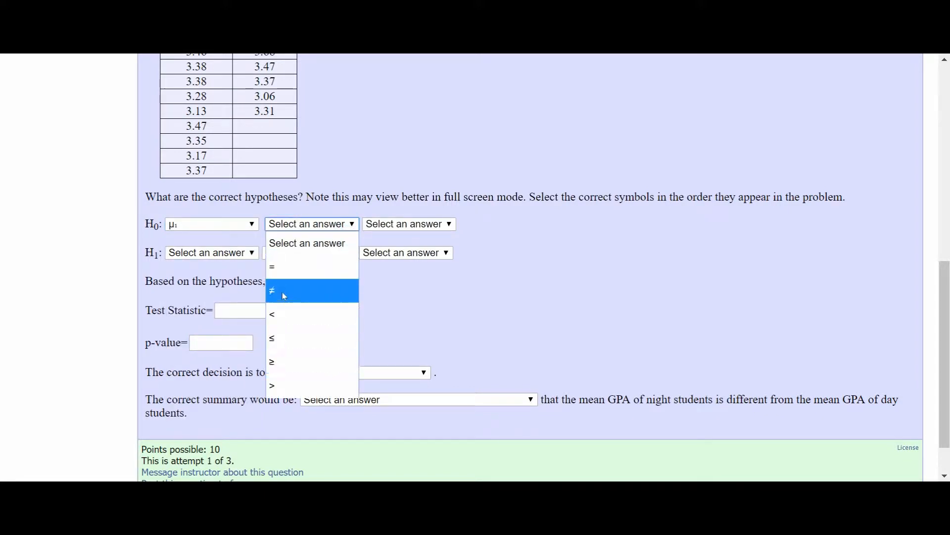
left_click(275, 268)
left_click(429, 223)
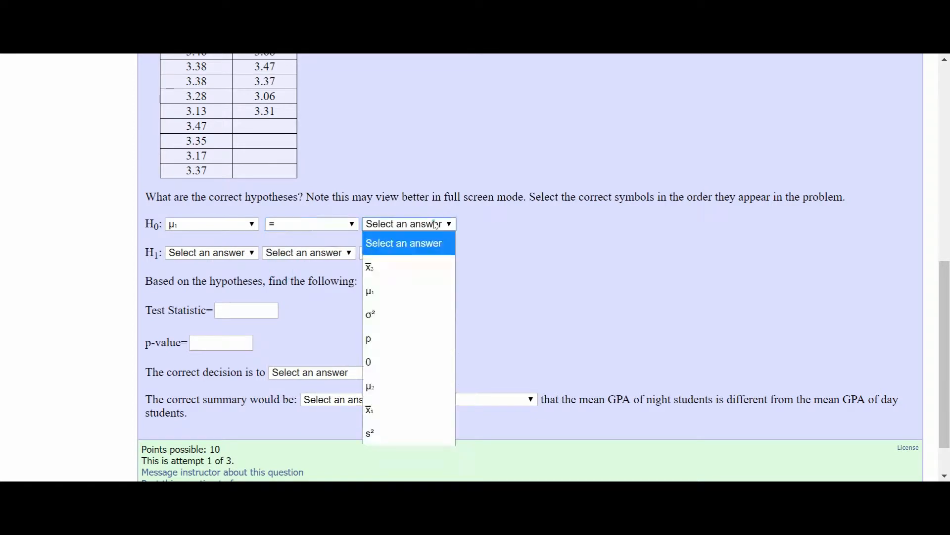
left_click(381, 380)
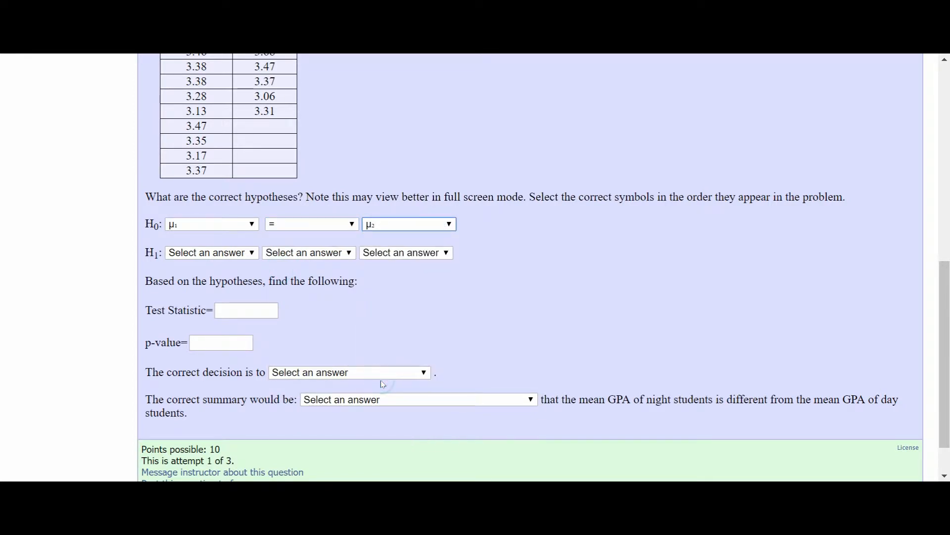
- Set the alternative hypothesis H1 to μ1 ≠ μ2
left_click(252, 253)
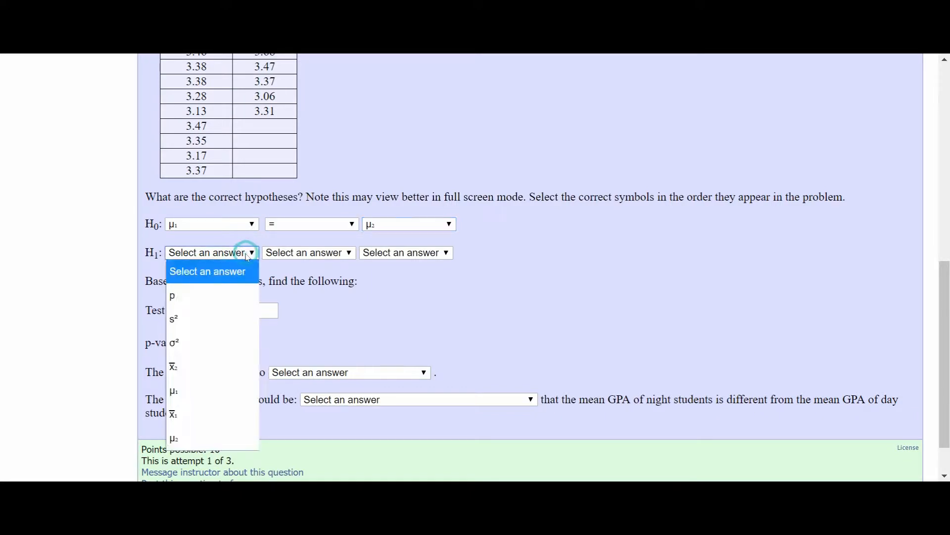
left_click(202, 392)
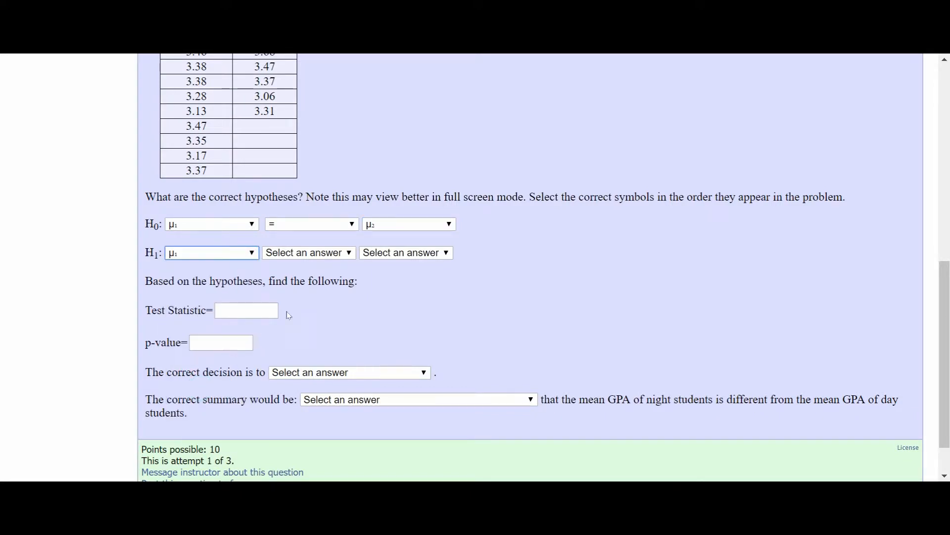
left_click(350, 253)
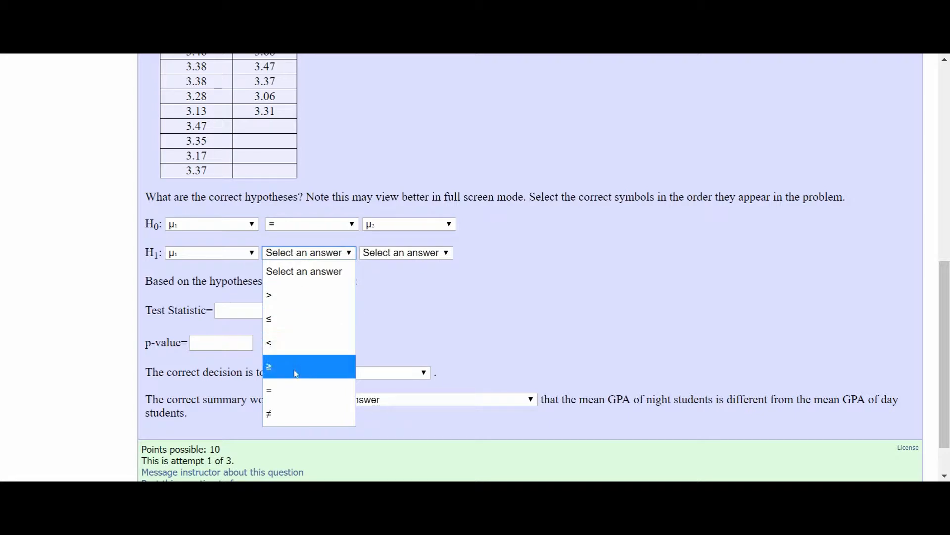
left_click(282, 412)
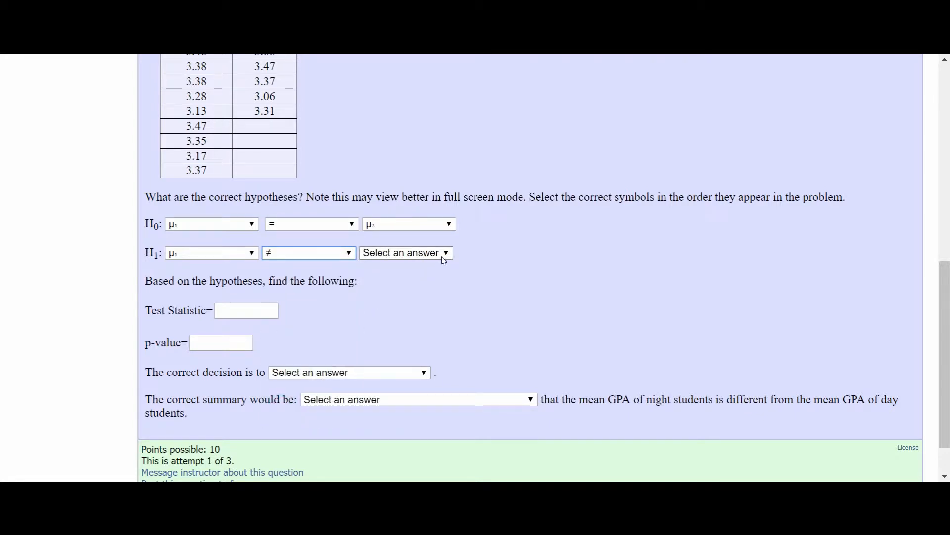
left_click(443, 258)
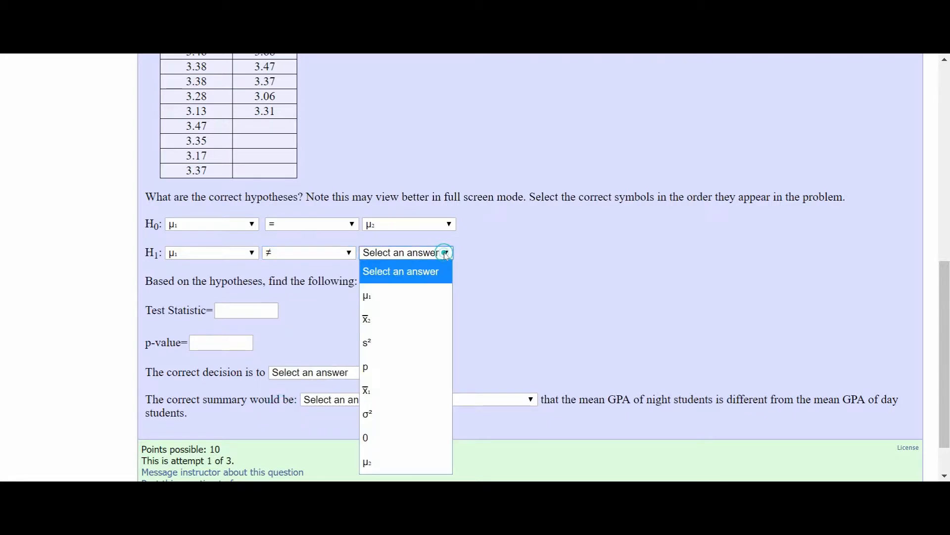
left_click(378, 456)
scroll(417, 310, "up", 9)
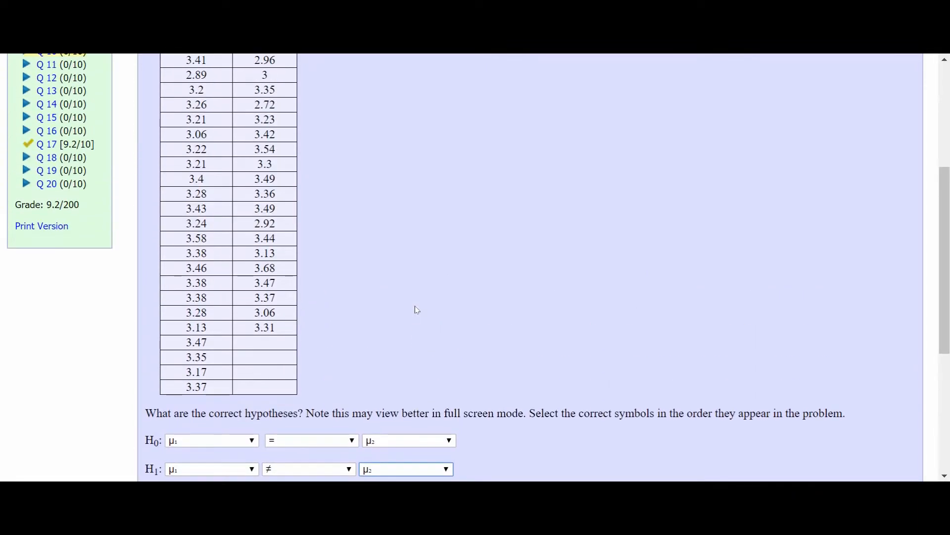
- Enter 0.34000 as the test statistic, using the t value from the calculator's two-means test
scroll(417, 310, "up", 1)
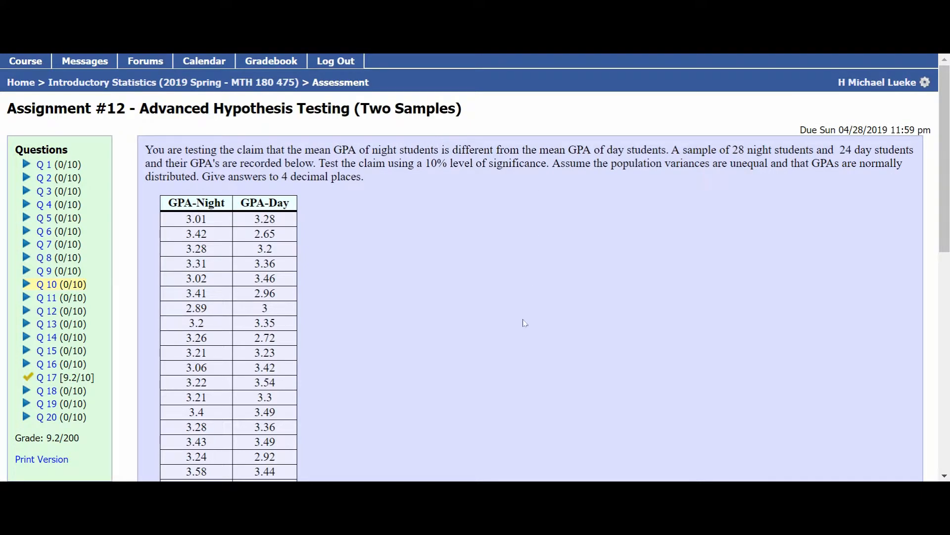
scroll(526, 322, "down", 10)
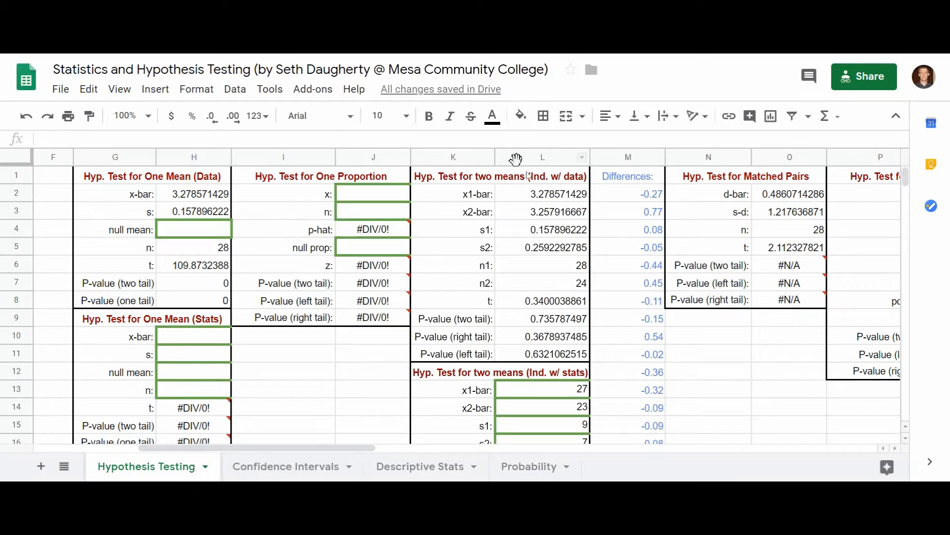
left_click(554, 305)
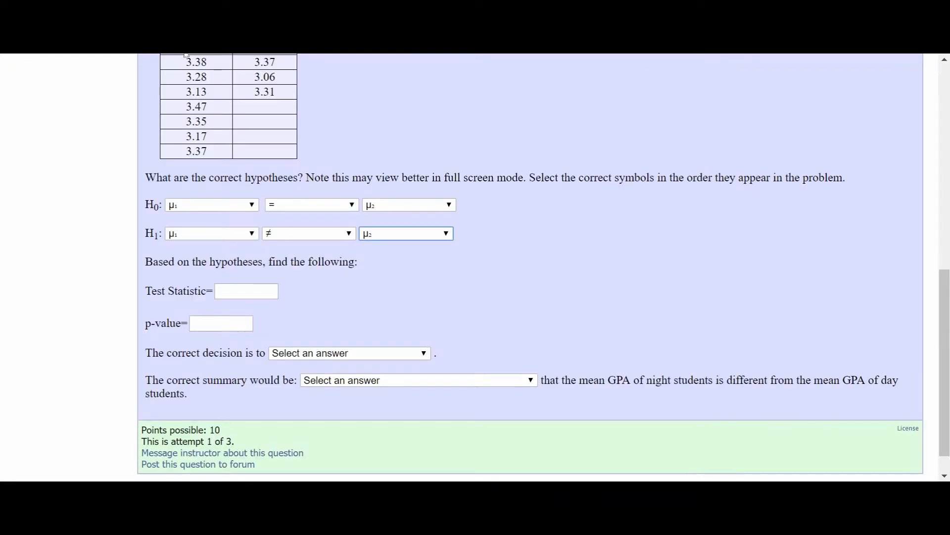
left_click(231, 291)
type("0.34000")
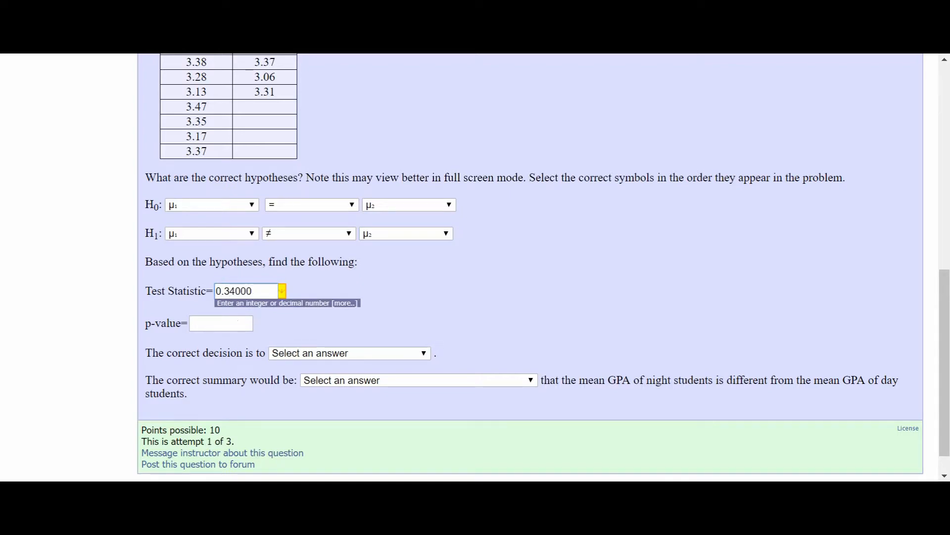
- Enter the two-tail p-value from the calculator, 0.73579, as the p-value
left_click(230, 326)
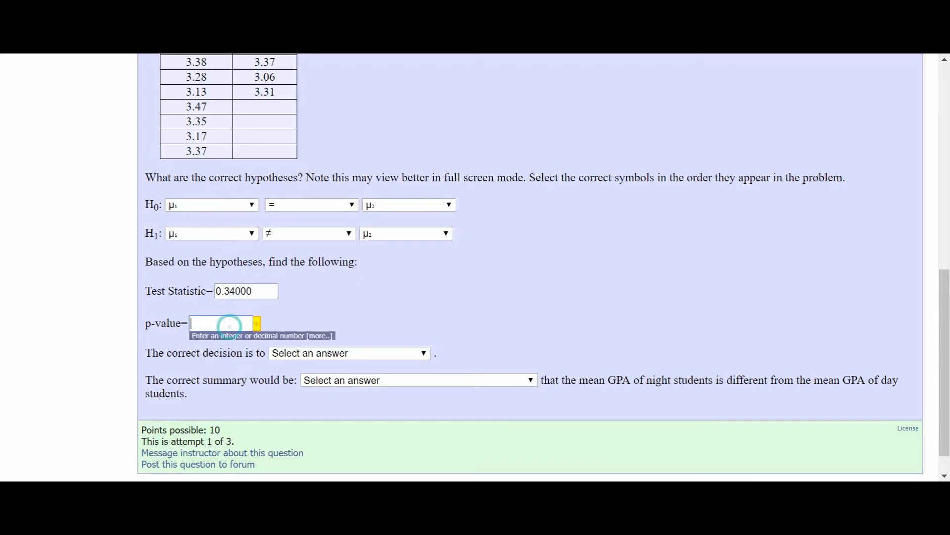
key("ctrl+Tab")
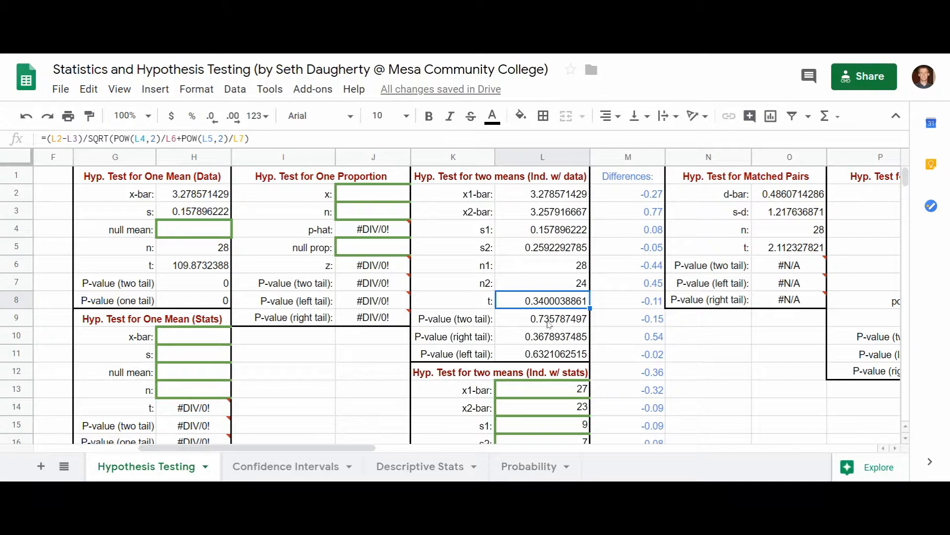
left_click(262, 55)
key("ctrl+Tab")
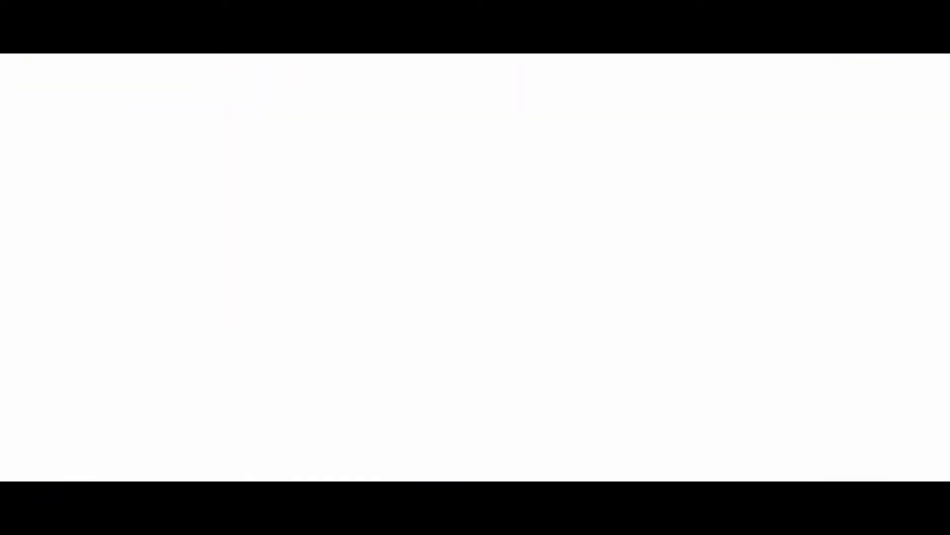
type("0.")
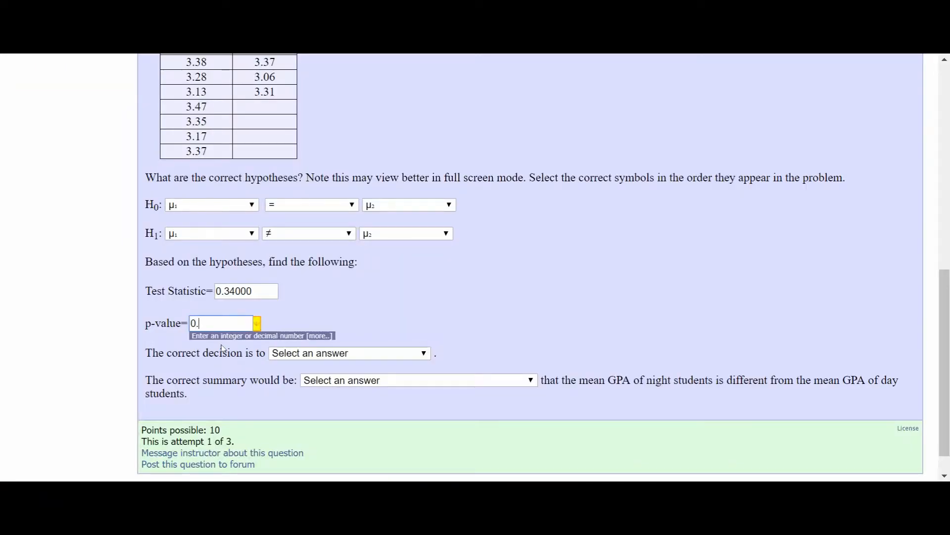
type("73579")
- Set the decision to fail to reject the null hypothesis and the summary to there is not enough evidence to support the claim
left_click(329, 352)
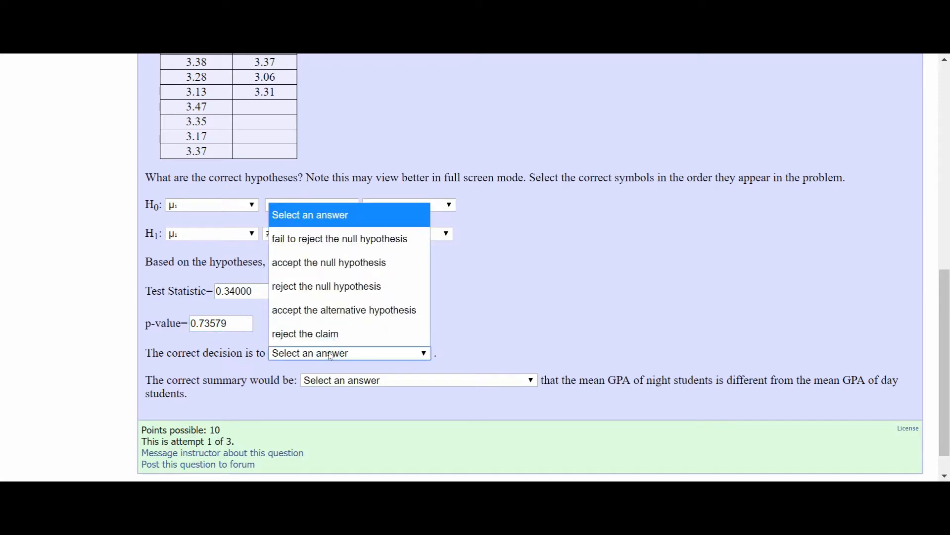
left_click(356, 247)
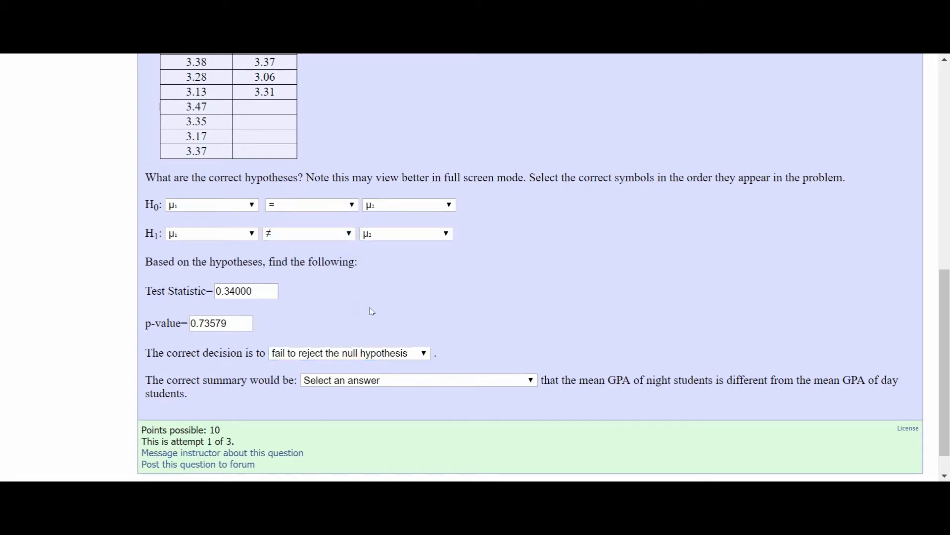
scroll(372, 311, "down", 1)
left_click(394, 349)
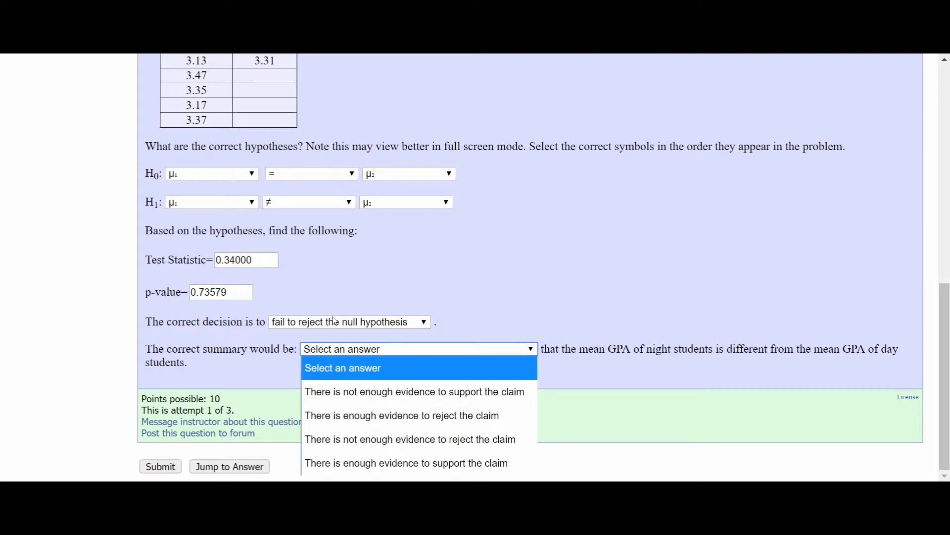
left_click(384, 393)
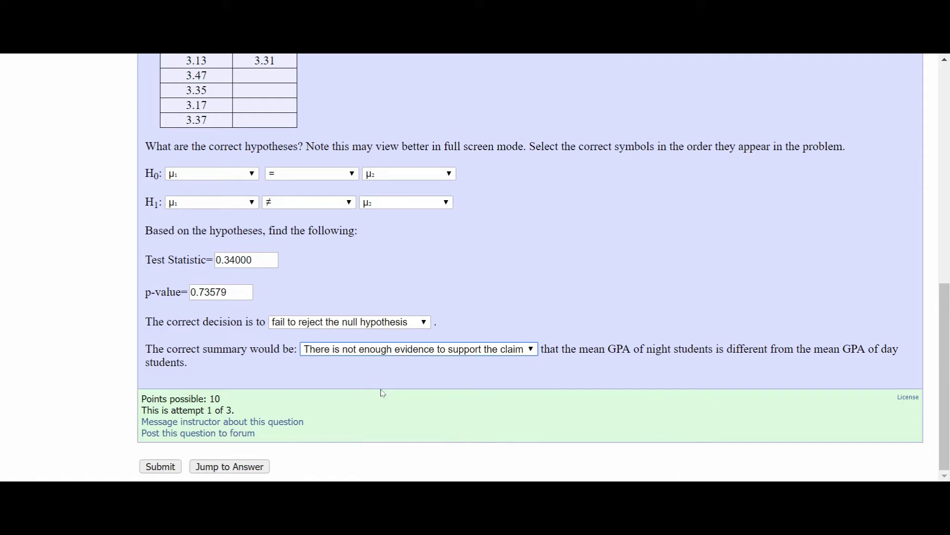
- Submit the answers and review the graded question
left_click(162, 466)
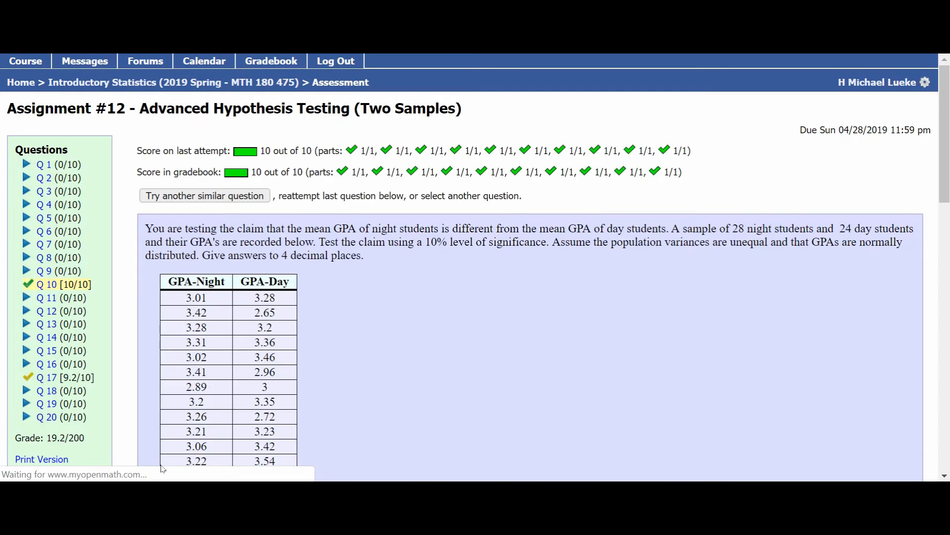
scroll(162, 468, "down", 10)
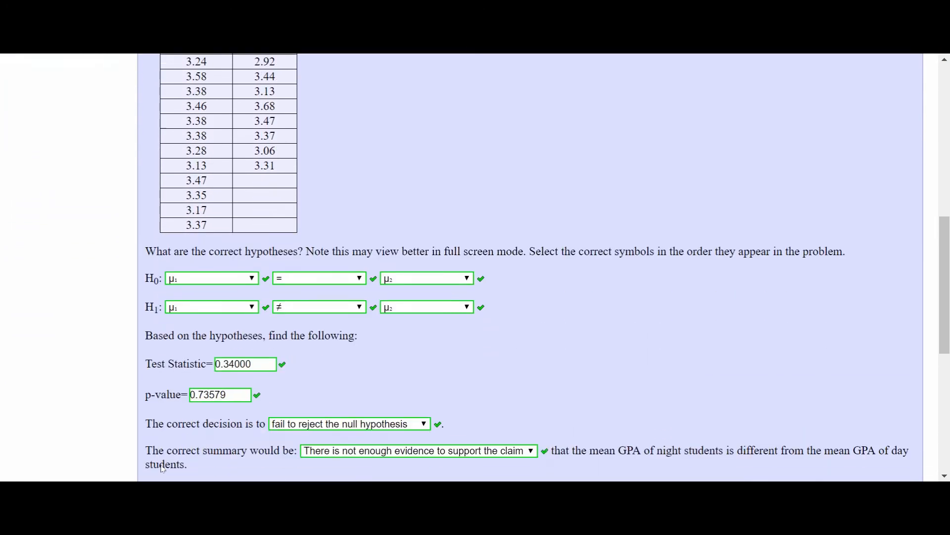
scroll(162, 468, "down", 1)
scroll(162, 467, "up", 1)
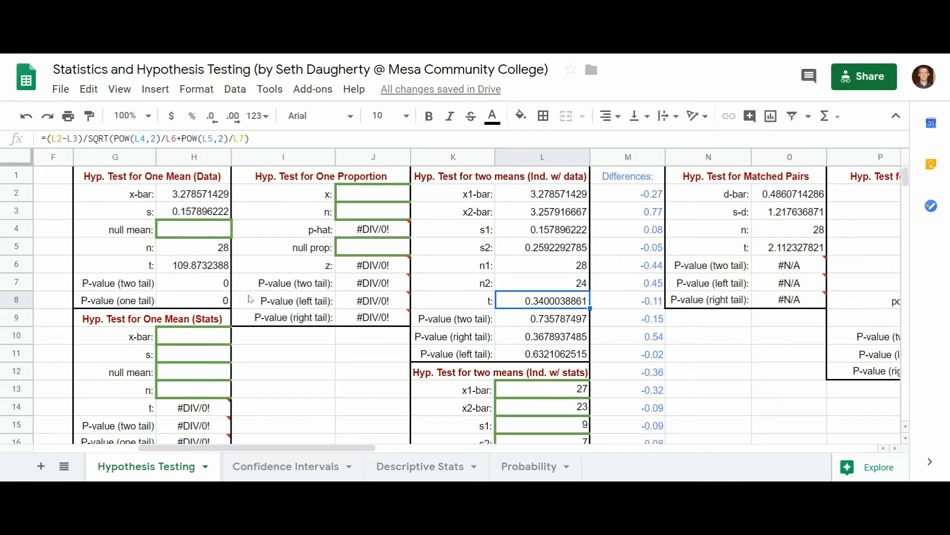
- Browse the calculator's Confidence Intervals, Descriptive Stats and Probability sheets before returning to Hypothesis Testing
scroll(249, 299, "left", 5)
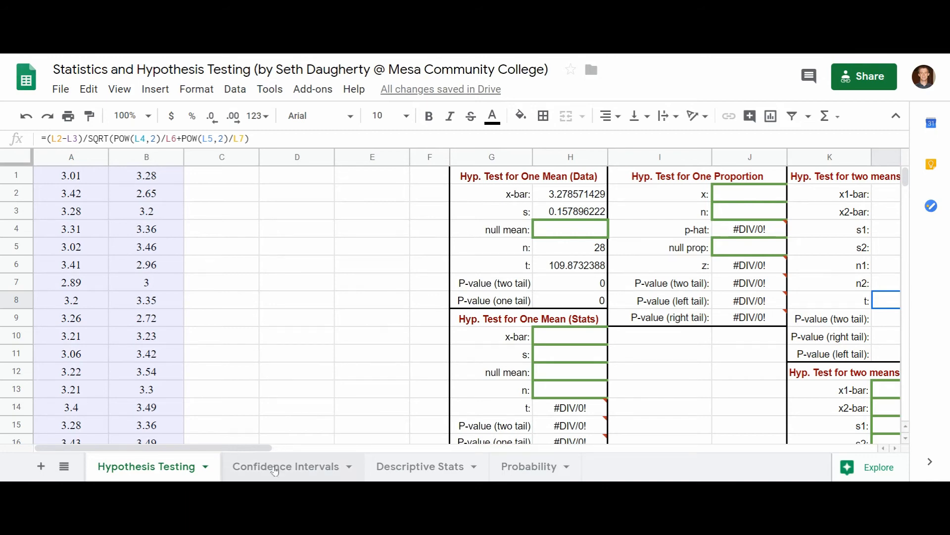
left_click(276, 468)
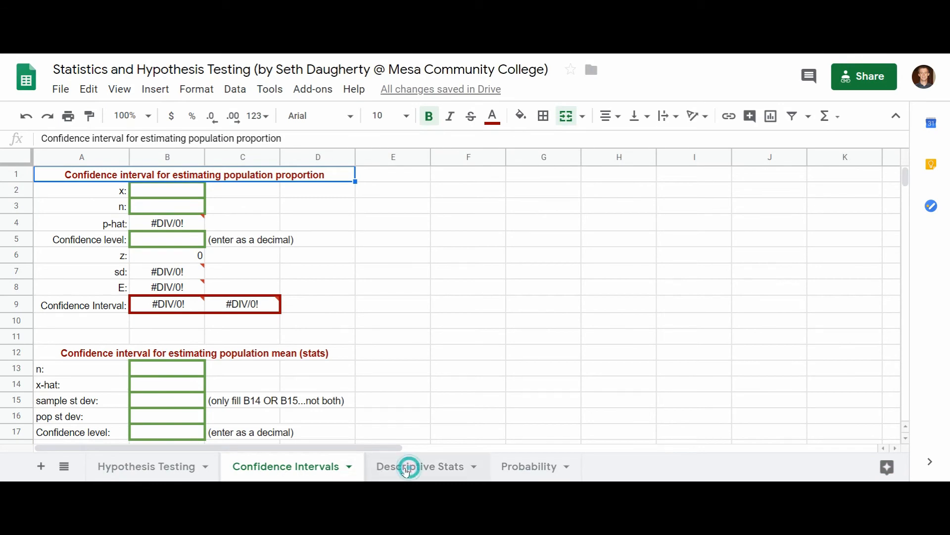
left_click(408, 470)
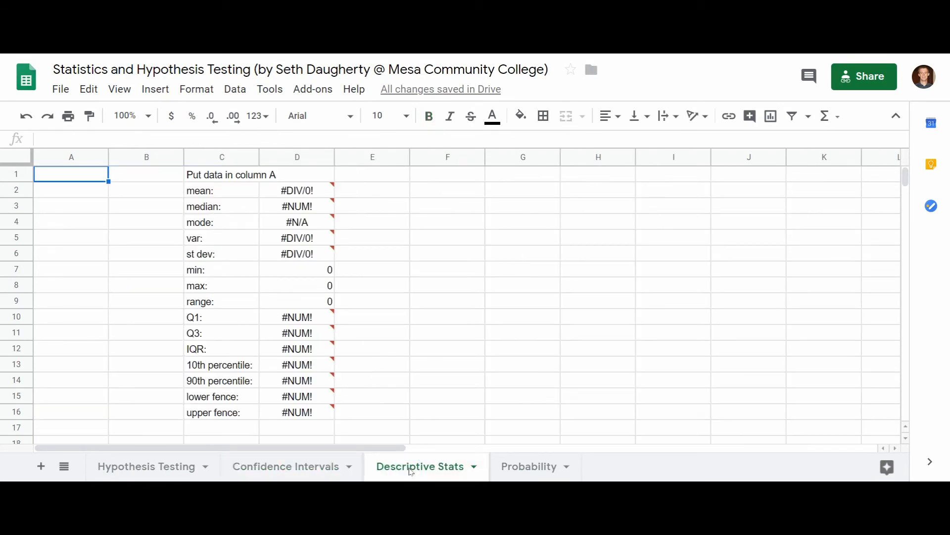
left_click(528, 470)
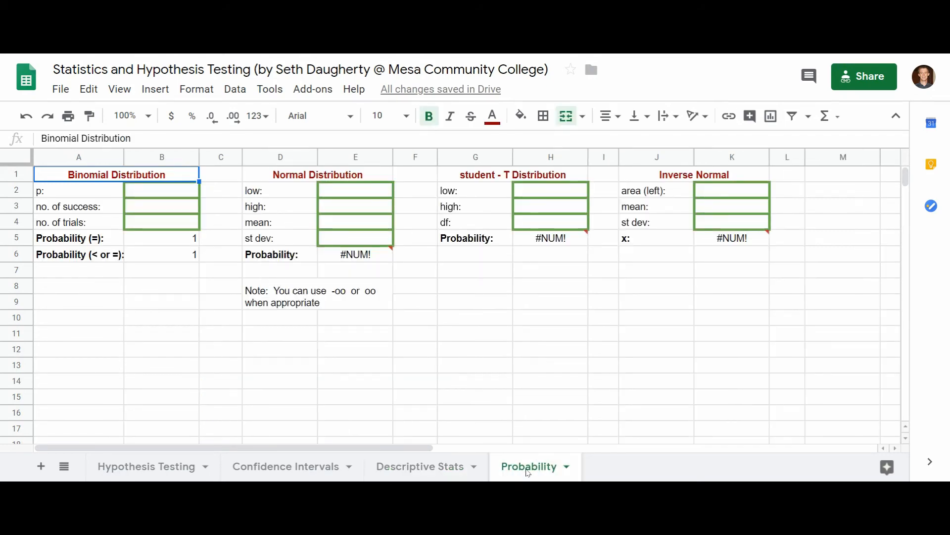
left_click(136, 470)
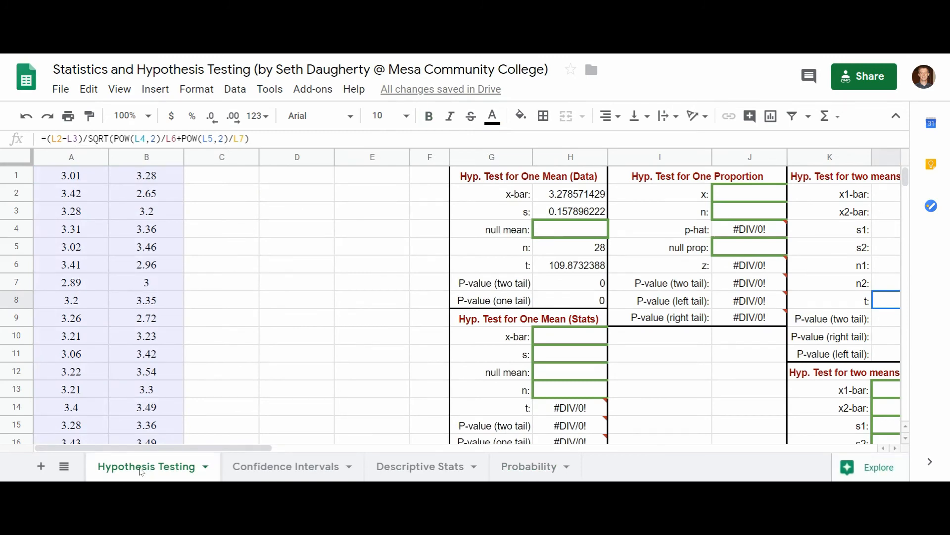